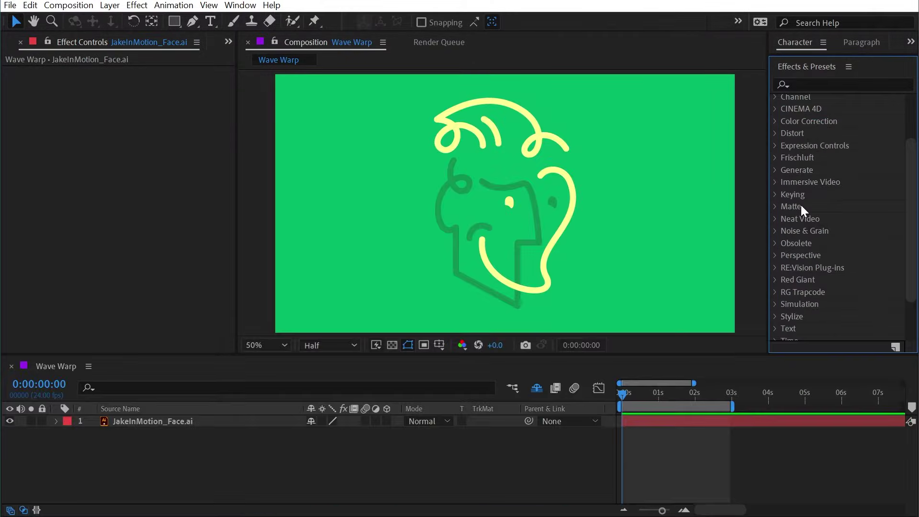
- Apply the Distort > Wave Warp effect to the JakeInMotion_Face.ai layer
{"action": "left_click", "coordinate": [774, 130]}
{"action": "scroll", "coordinate": [806, 177], "scroll_direction": "down", "scroll_amount": 10}
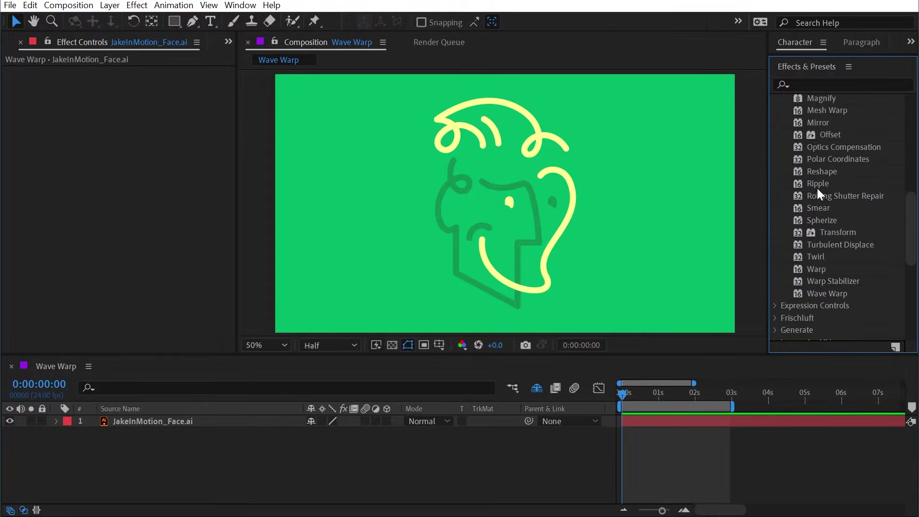
{"action": "left_click_drag", "start_coordinate": [833, 288], "coordinate": [539, 240]}
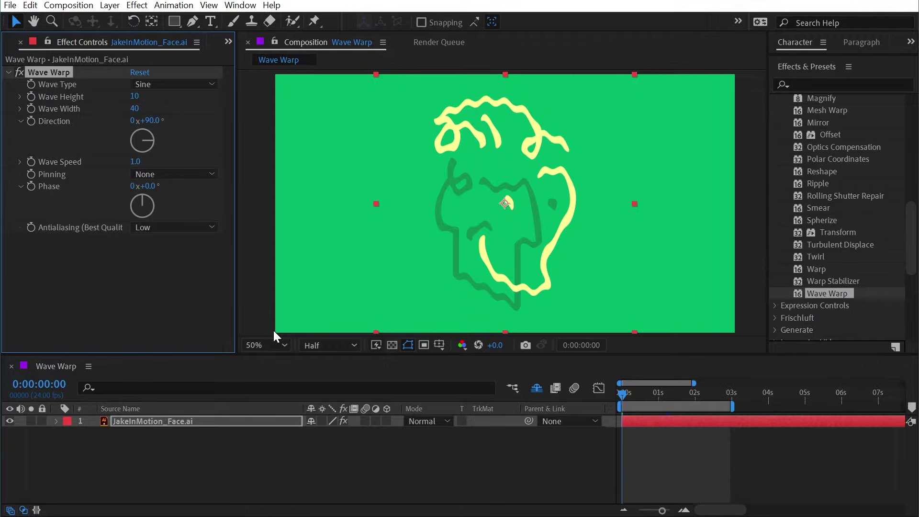
- Add a white solid with a Grid effect sized by Width Slider, placed below the face layer
{"action": "left_click", "coordinate": [237, 458]}
{"action": "key", "text": "ctrl+y"}
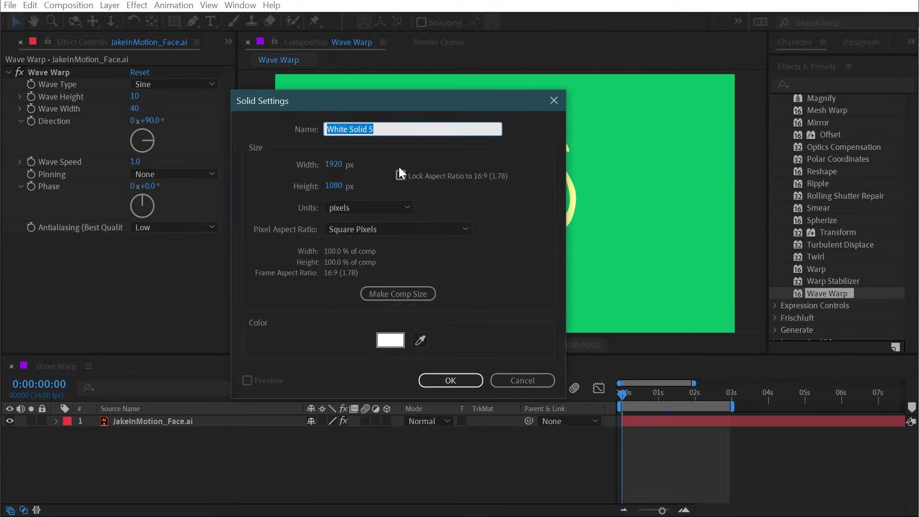
{"action": "key", "text": "Return"}
{"action": "left_click", "coordinate": [828, 84]}
{"action": "type", "text": "gr"}
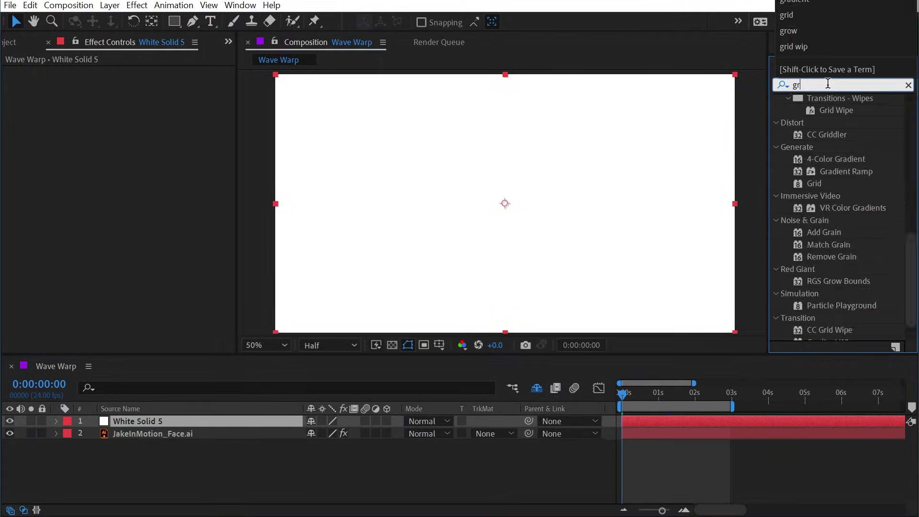
{"action": "type", "text": "id"}
{"action": "left_click", "coordinate": [815, 174]}
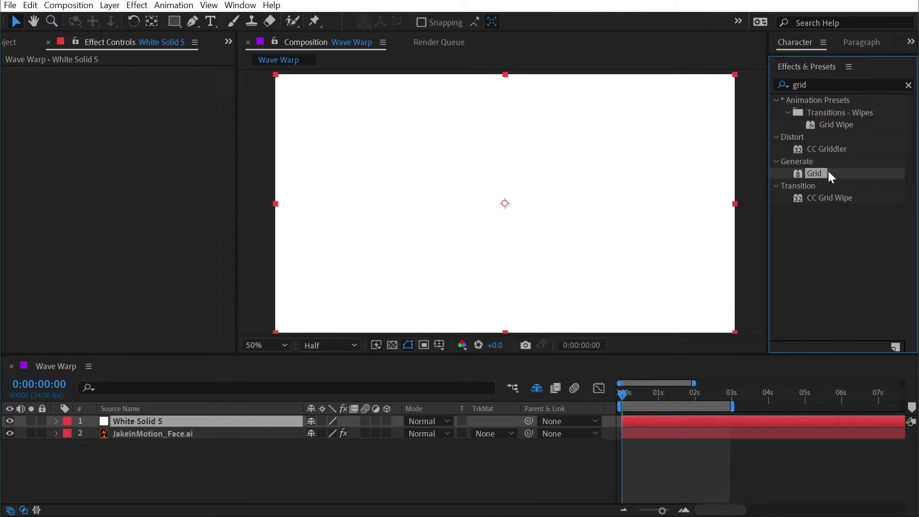
{"action": "double_click", "coordinate": [819, 171]}
{"action": "left_click", "coordinate": [175, 96]}
{"action": "left_click", "coordinate": [171, 126]}
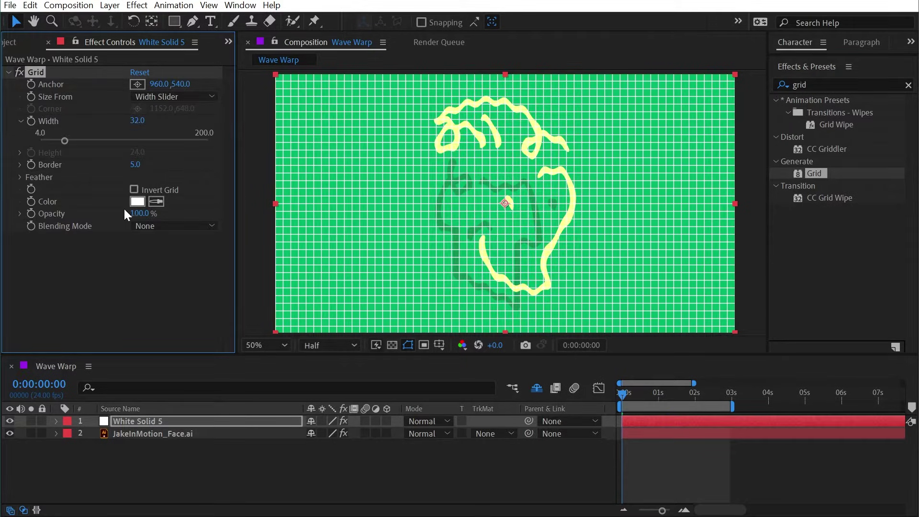
{"action": "left_click_drag", "start_coordinate": [128, 424], "coordinate": [136, 435]}
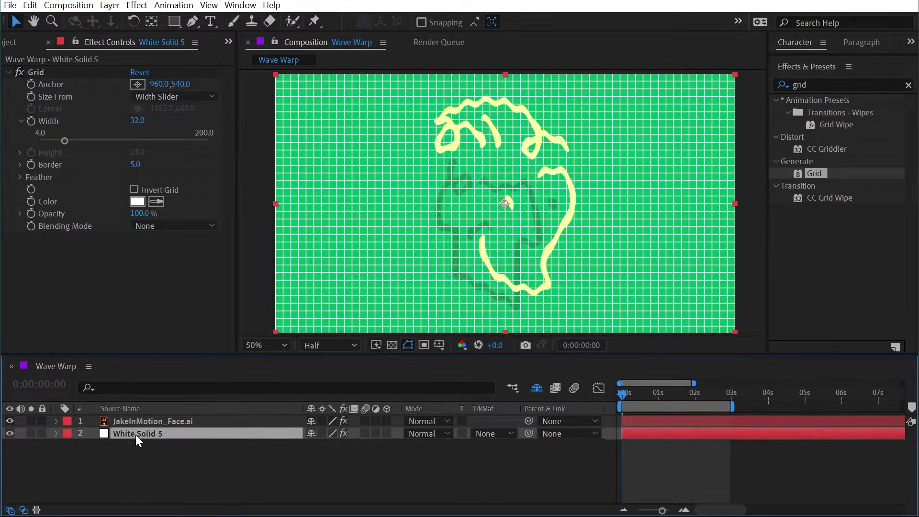
- Remove the Wave Warp effect from the face drawing layer
{"action": "left_click", "coordinate": [137, 421]}
{"action": "key", "text": "e"}
{"action": "left_click", "coordinate": [128, 434]}
{"action": "key", "text": "Delete"}
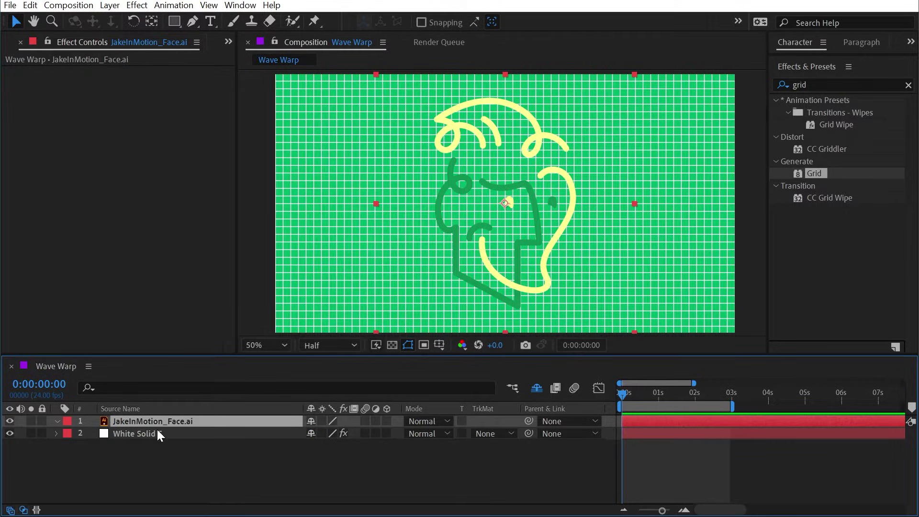
- Add a new adjustment layer on top and paste Wave Warp onto it
{"action": "left_click", "coordinate": [110, 5]}
{"action": "mouse_move", "coordinate": [133, 21]}
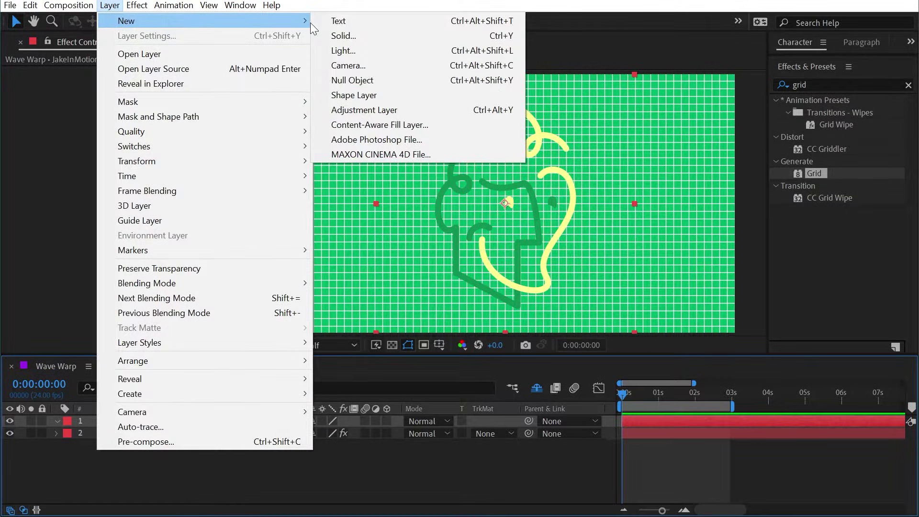
{"action": "left_click", "coordinate": [372, 110]}
{"action": "key", "text": "ctrl+v"}
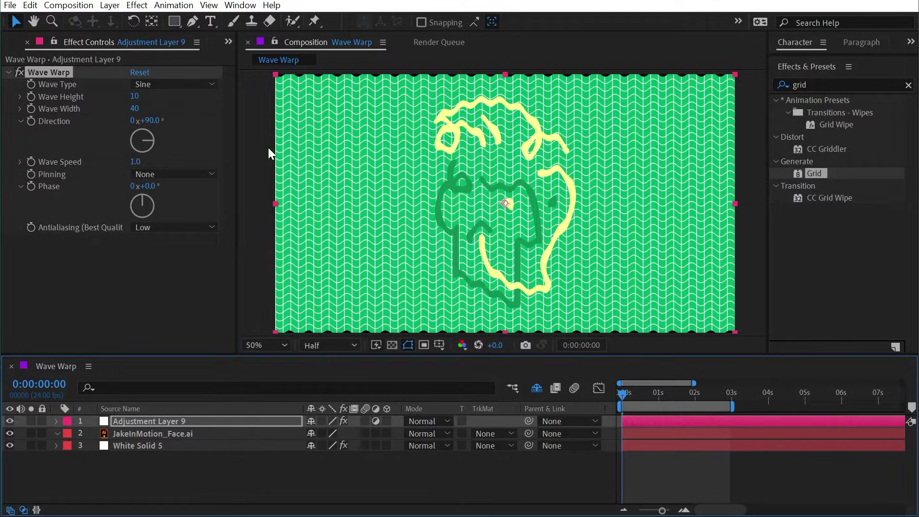
- Scrub the Wave Warp settings to Wave Height 53 and Wave Width 159
{"action": "left_click_drag", "start_coordinate": [136, 96], "coordinate": [317, 101]}
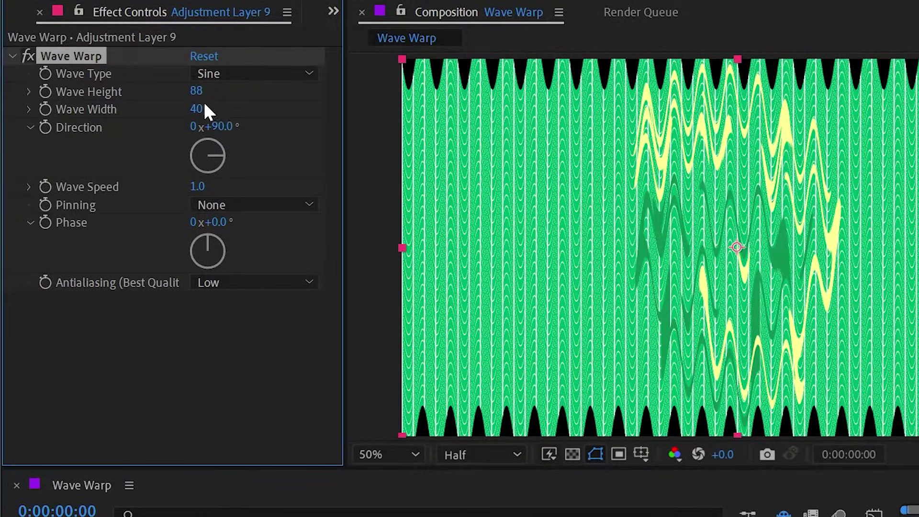
{"action": "left_click_drag", "start_coordinate": [196, 91], "coordinate": [106, 89]}
{"action": "left_click_drag", "start_coordinate": [199, 104], "coordinate": [386, 112]}
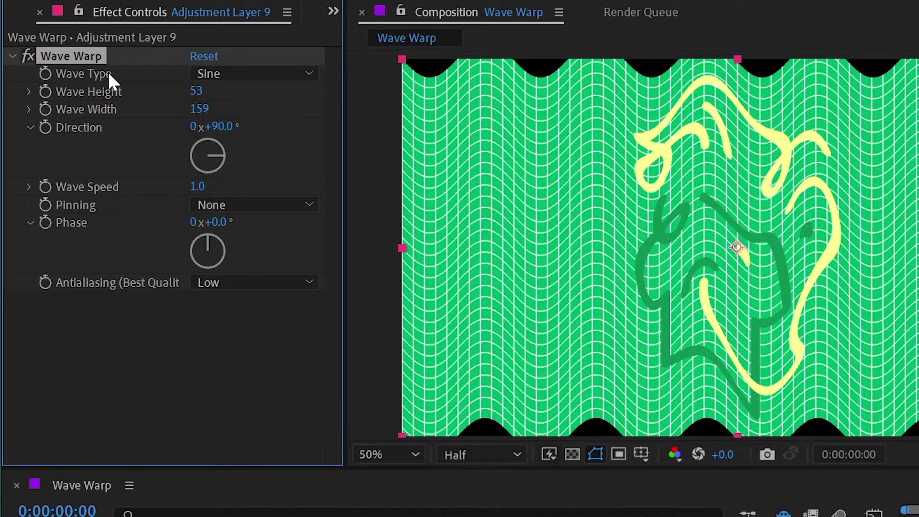
{"action": "left_click", "coordinate": [209, 76]}
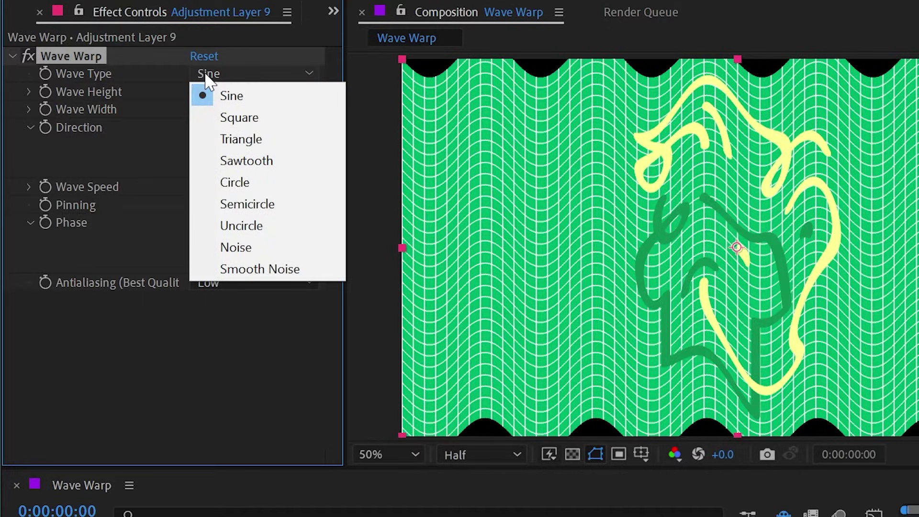
{"action": "left_click", "coordinate": [235, 118]}
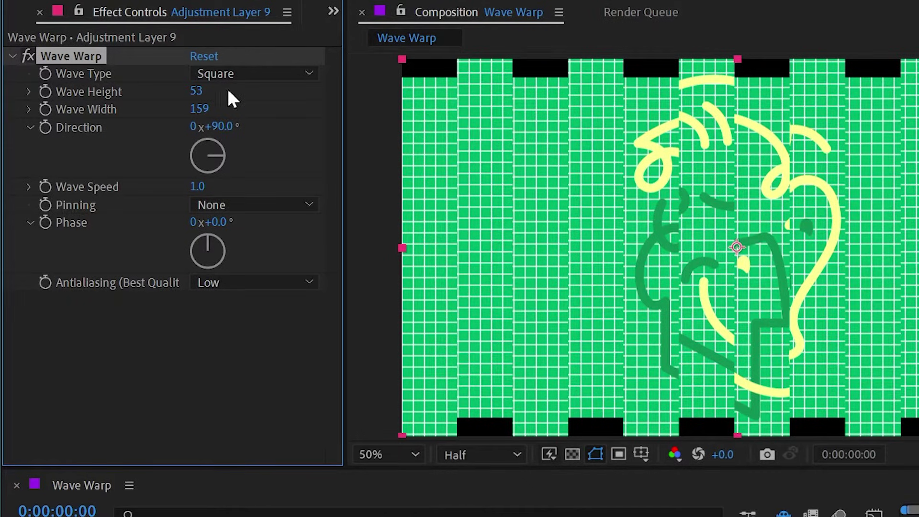
{"action": "left_click_drag", "start_coordinate": [196, 90], "coordinate": [172, 98]}
{"action": "left_click", "coordinate": [258, 74]}
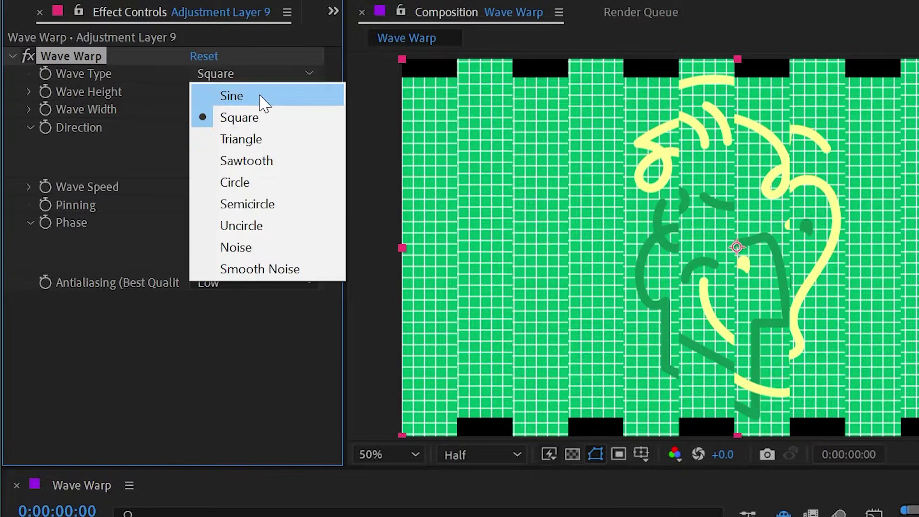
{"action": "left_click", "coordinate": [272, 137]}
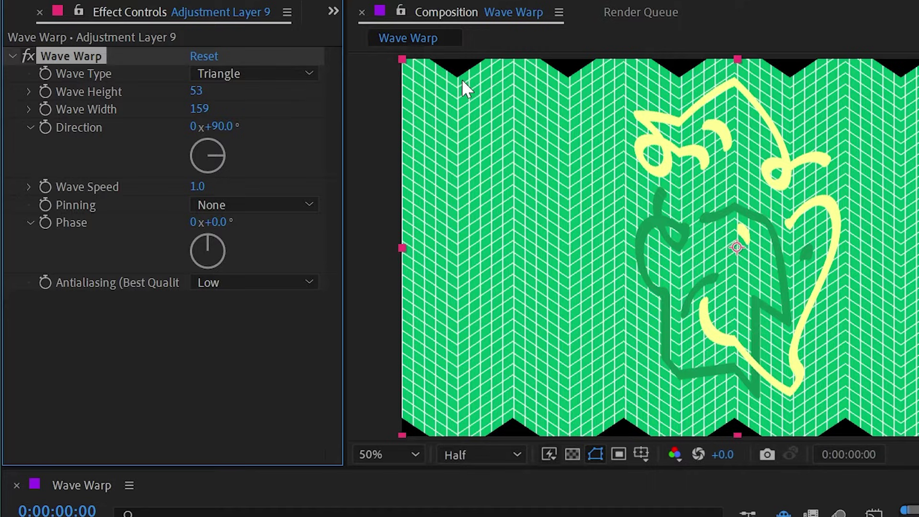
{"action": "left_click", "coordinate": [273, 73]}
{"action": "left_click", "coordinate": [236, 158]}
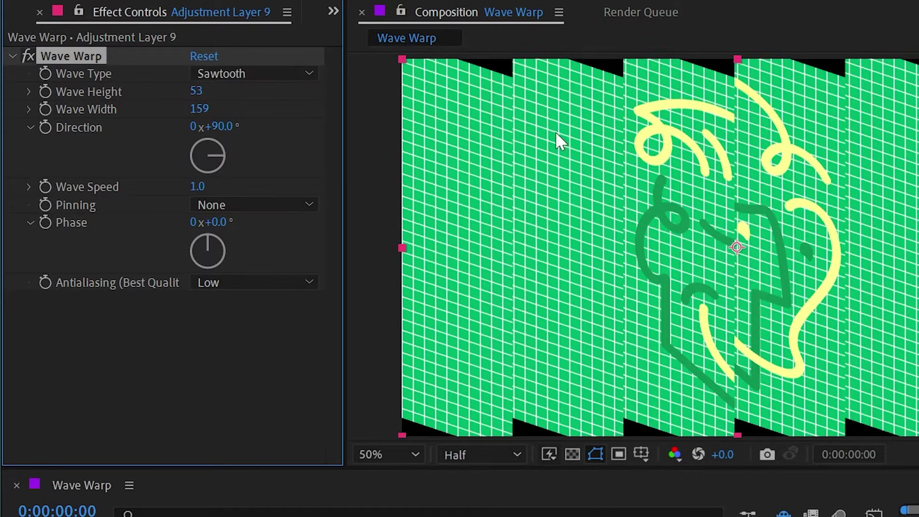
{"action": "left_click", "coordinate": [275, 73]}
{"action": "left_click", "coordinate": [286, 181]}
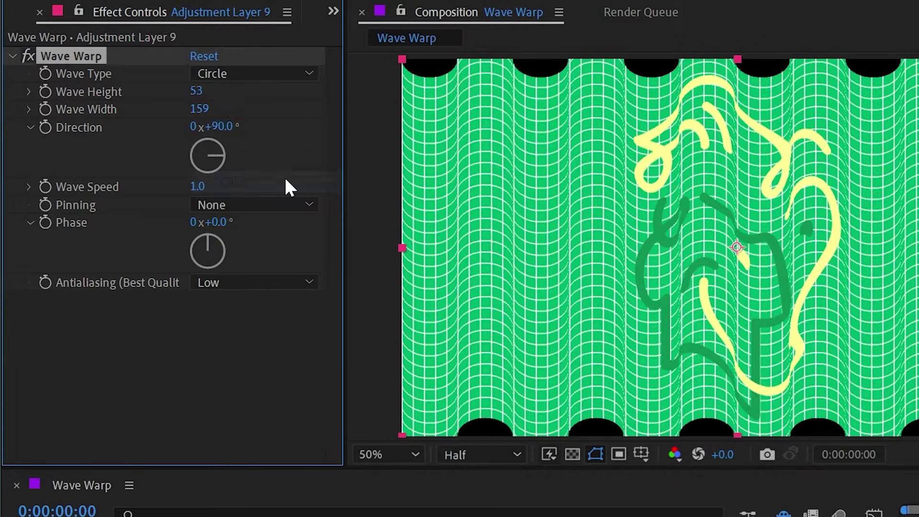
{"action": "left_click", "coordinate": [256, 72]}
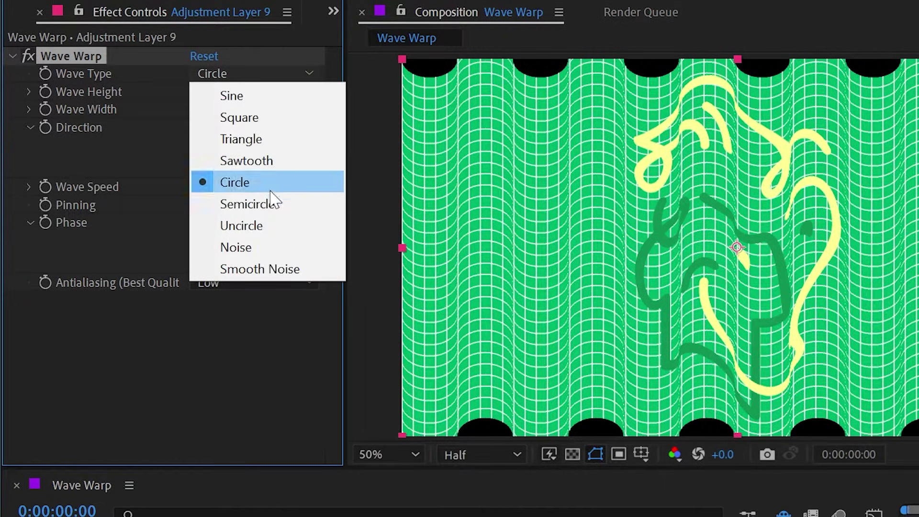
{"action": "left_click", "coordinate": [268, 200]}
{"action": "left_click", "coordinate": [260, 73]}
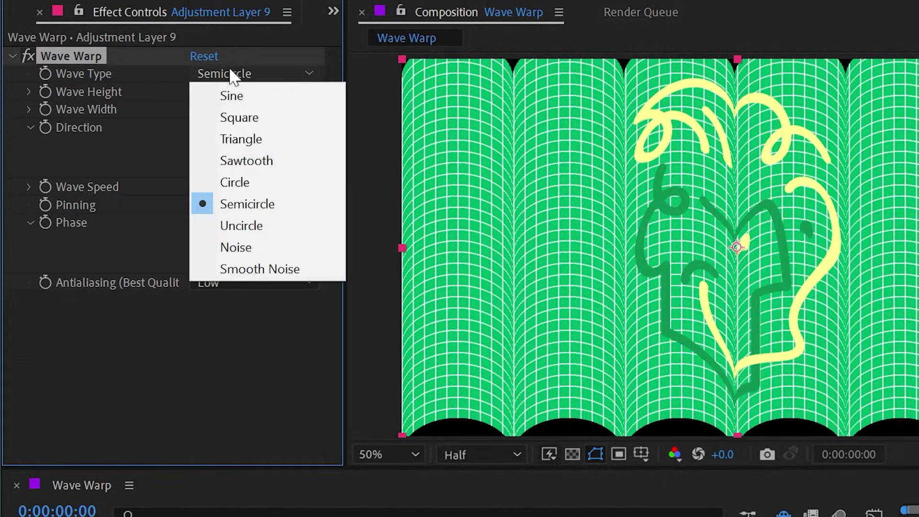
{"action": "left_click", "coordinate": [263, 225]}
{"action": "left_click", "coordinate": [268, 78]}
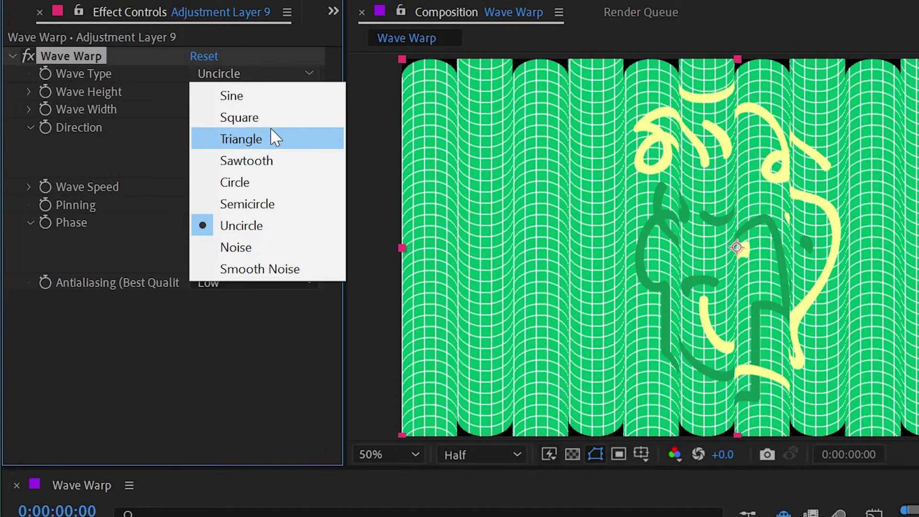
{"action": "left_click", "coordinate": [262, 248]}
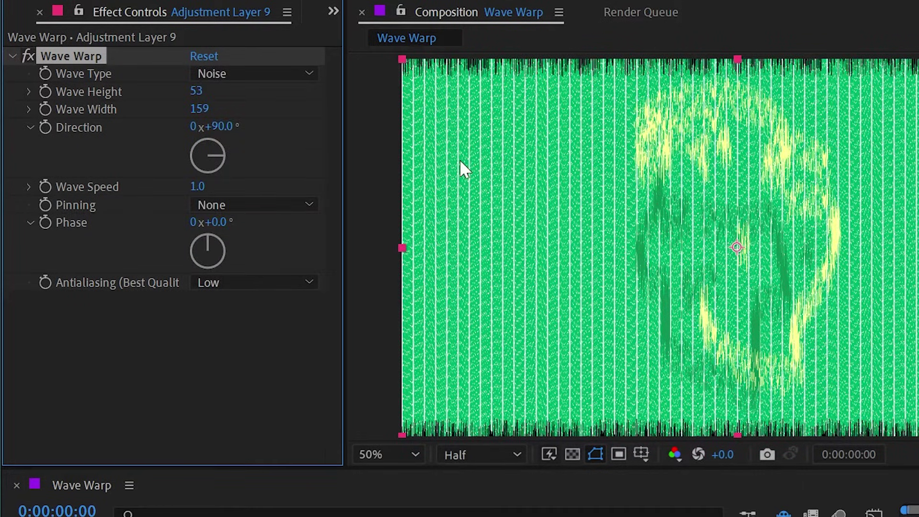
{"action": "left_click", "coordinate": [273, 75]}
{"action": "left_click", "coordinate": [291, 267]}
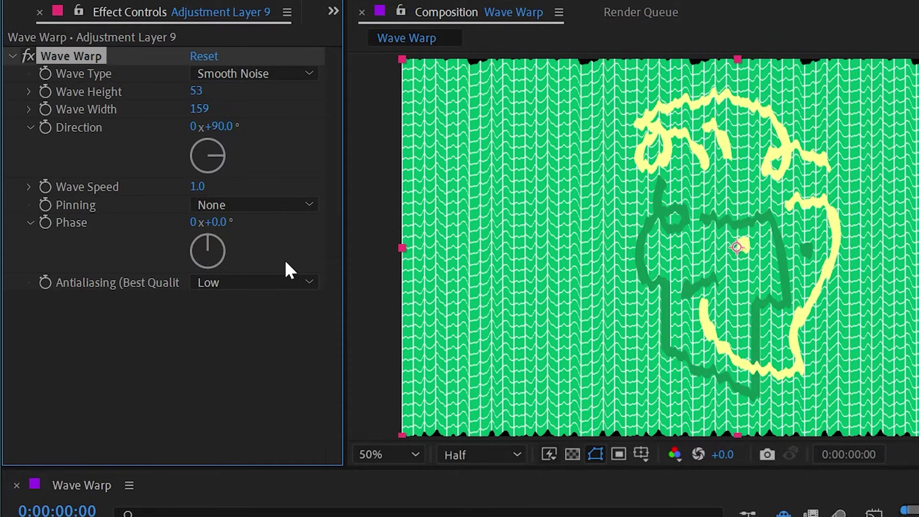
{"action": "left_click", "coordinate": [256, 77]}
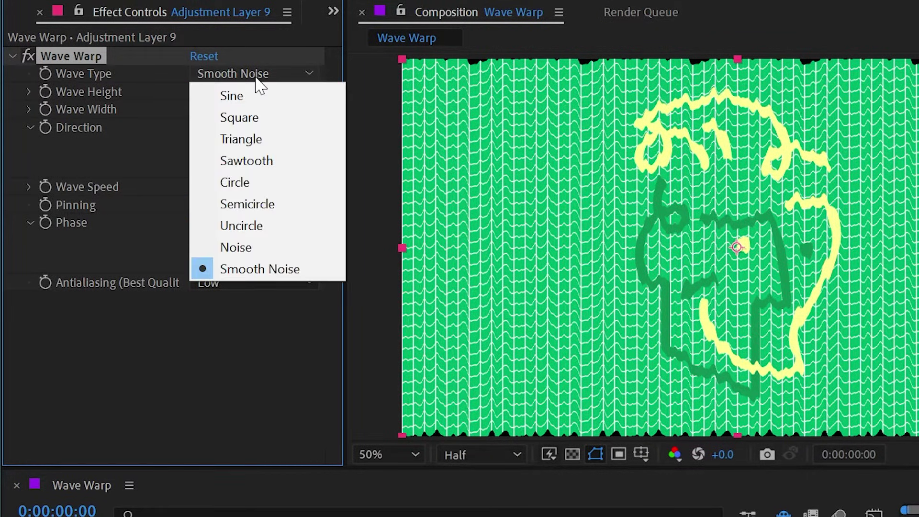
{"action": "left_click", "coordinate": [252, 92]}
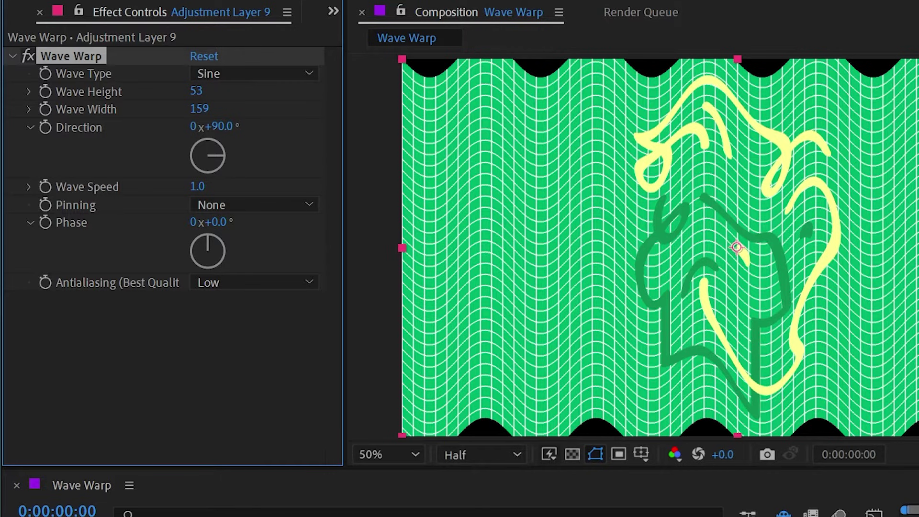
{"action": "key", "text": "space"}
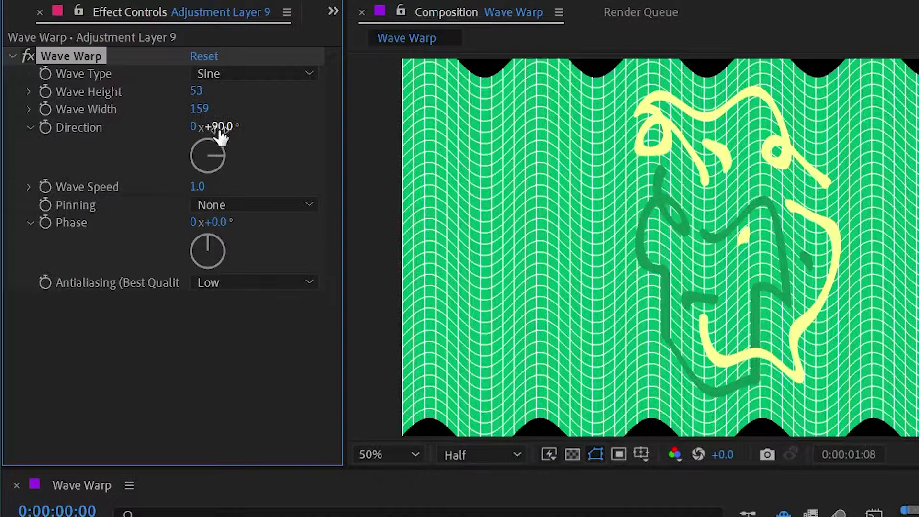
{"action": "left_click", "coordinate": [217, 126]}
{"action": "type", "text": "46"}
{"action": "key", "text": "Return"}
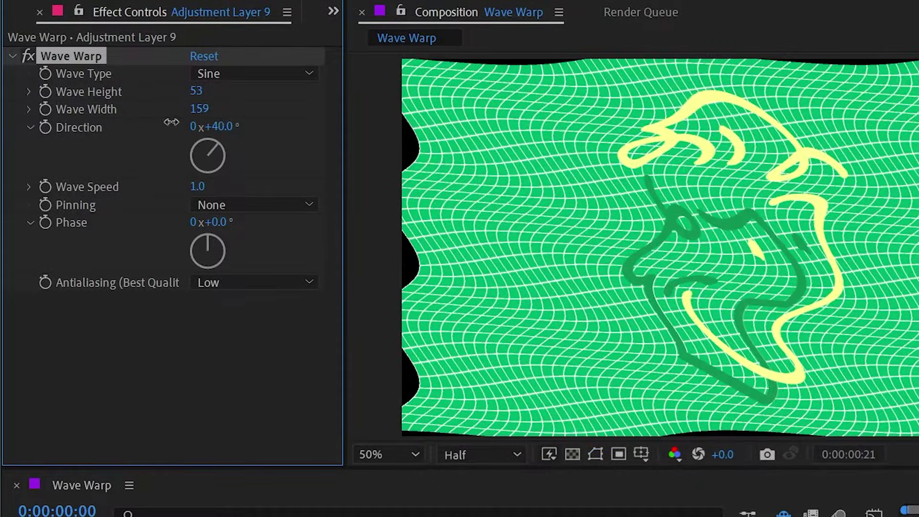
{"action": "left_click_drag", "start_coordinate": [179, 124], "coordinate": [340, 107]}
{"action": "left_click_drag", "start_coordinate": [204, 109], "coordinate": [284, 98]}
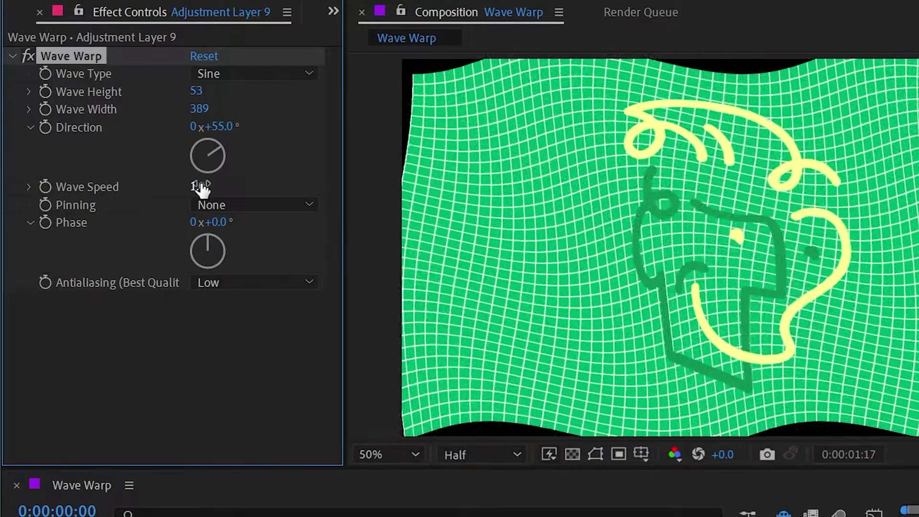
{"action": "key", "text": "space"}
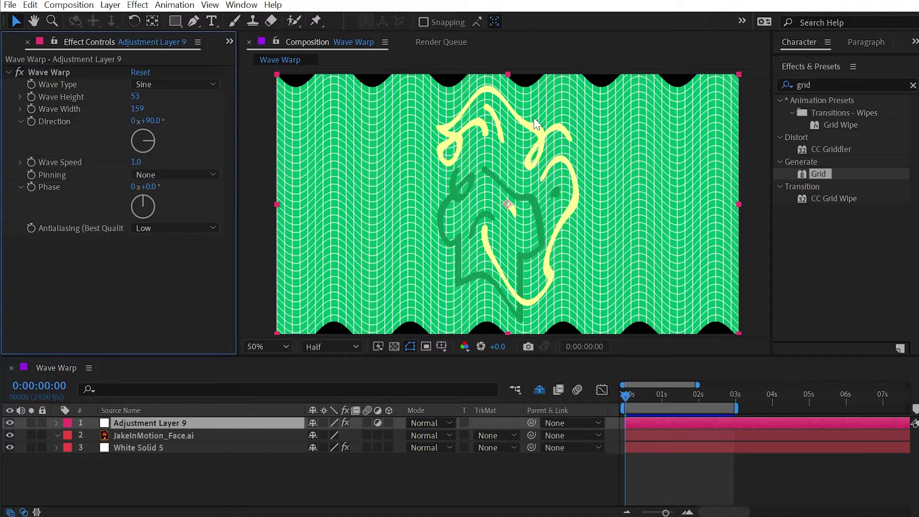
- Take a snapshot of the warped frame, move to 0:00:01:00, and compare against it
{"action": "left_click", "coordinate": [523, 342]}
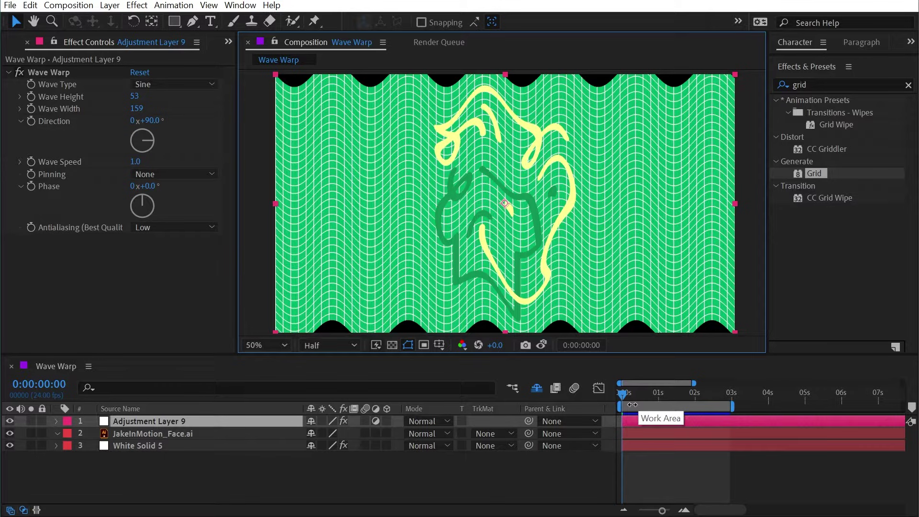
{"action": "left_click_drag", "start_coordinate": [632, 397], "coordinate": [658, 403]}
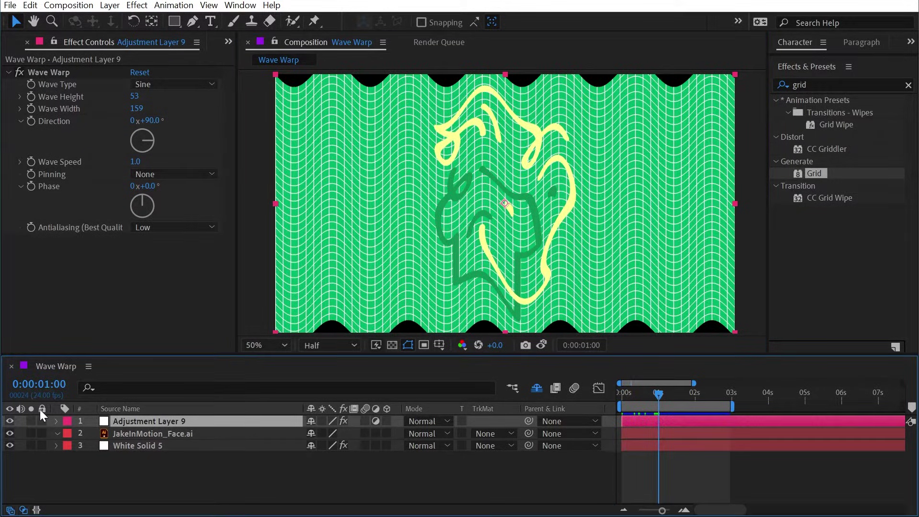
{"action": "left_click", "coordinate": [542, 345]}
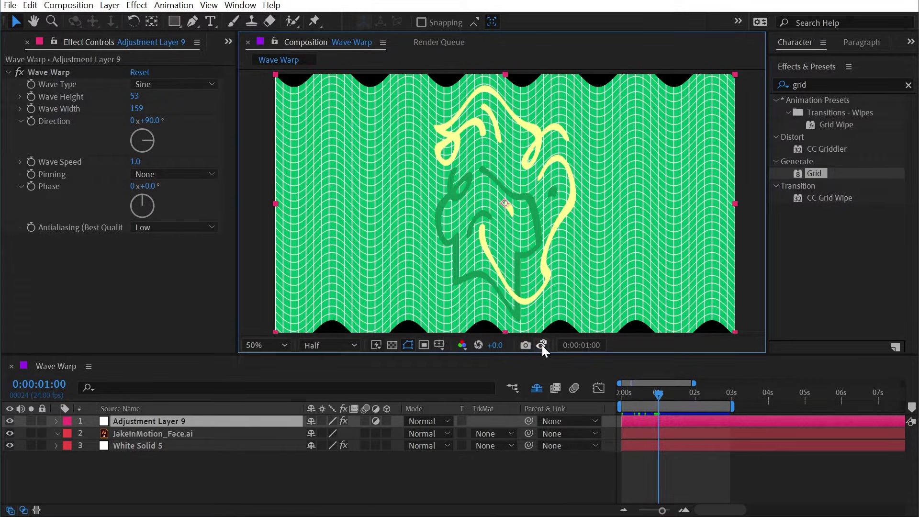
{"action": "left_click", "coordinate": [152, 165]}
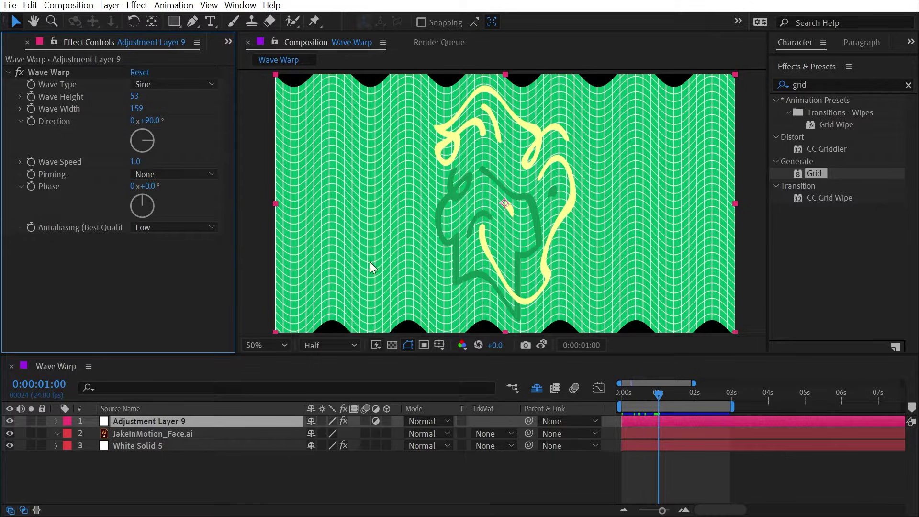
{"action": "left_click", "coordinate": [137, 163]}
{"action": "type", "text": "2"}
{"action": "key", "text": "Return"}
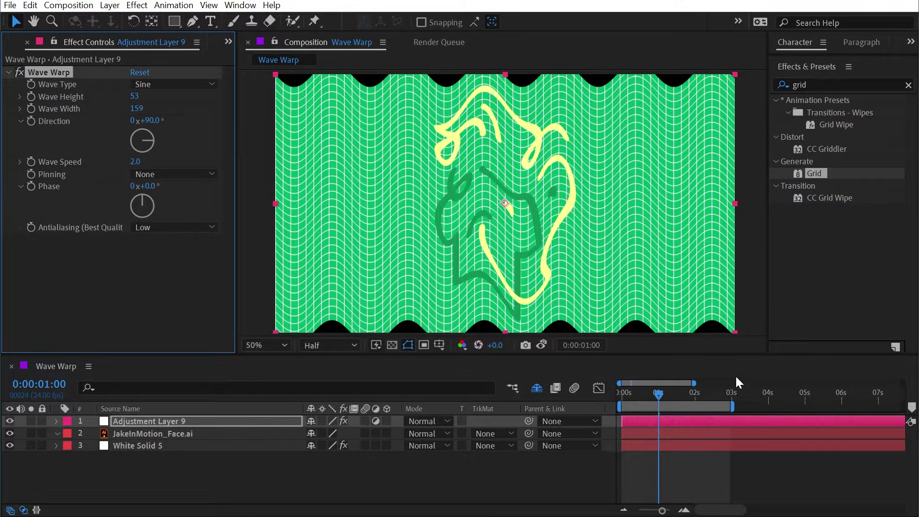
{"action": "left_click", "coordinate": [646, 393]}
{"action": "left_click_drag", "start_coordinate": [645, 392], "coordinate": [639, 393]}
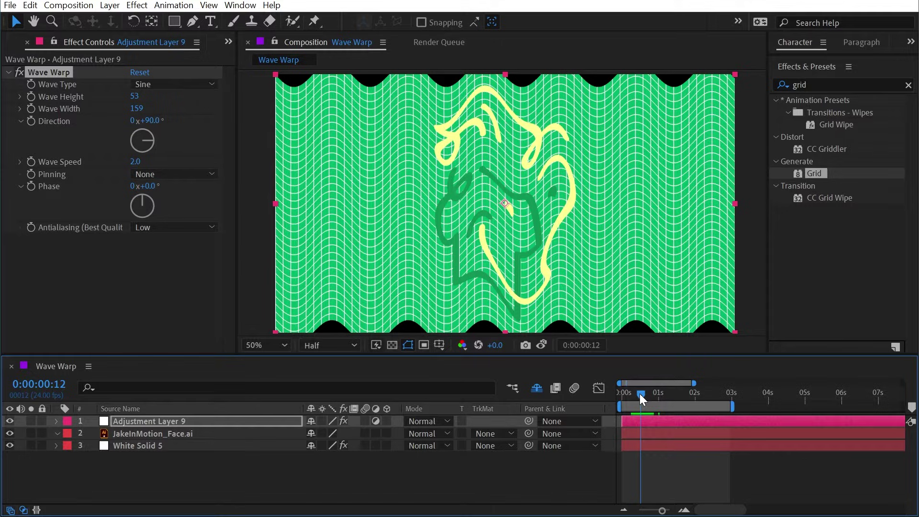
{"action": "left_click", "coordinate": [542, 345]}
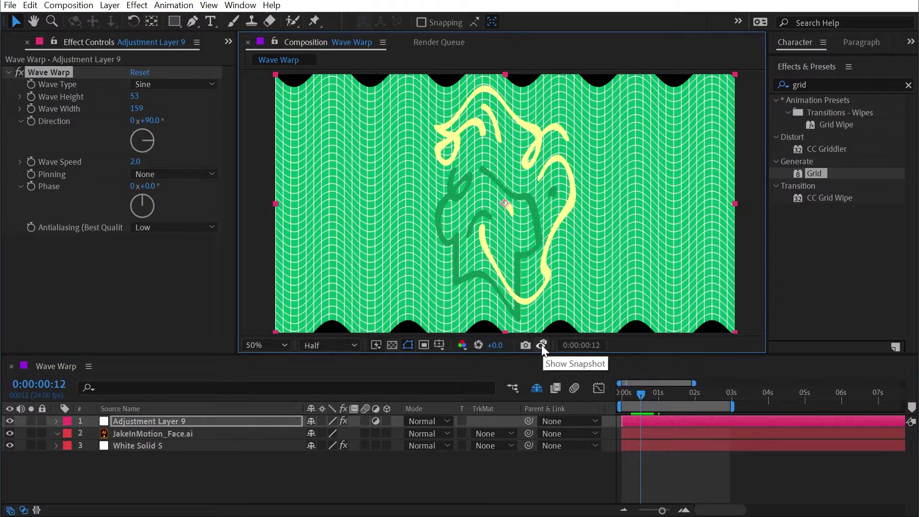
{"action": "left_click", "coordinate": [136, 161]}
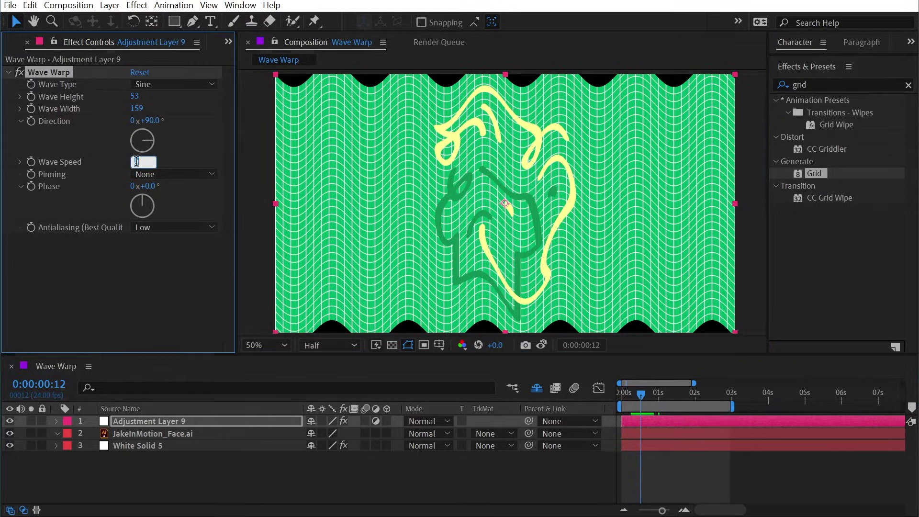
{"action": "type", "text": "0.5"}
{"action": "key", "text": "Return"}
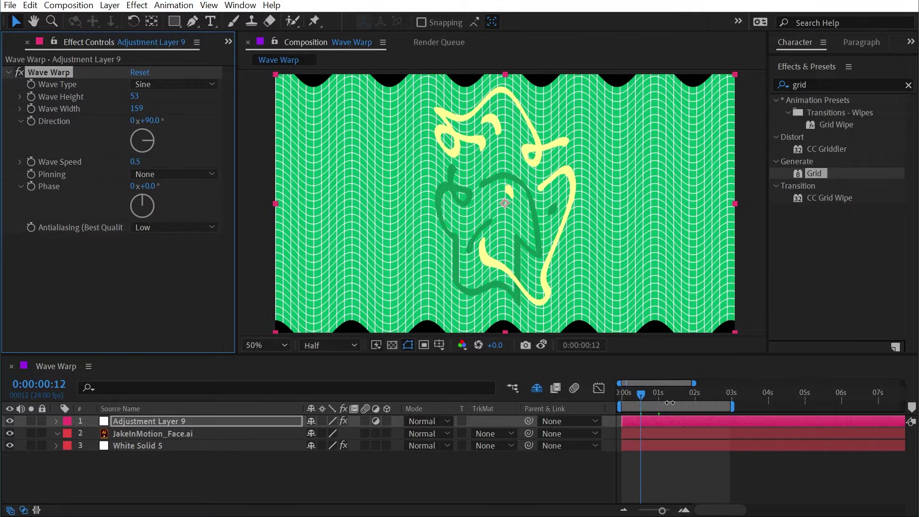
{"action": "left_click_drag", "start_coordinate": [680, 392], "coordinate": [658, 402]}
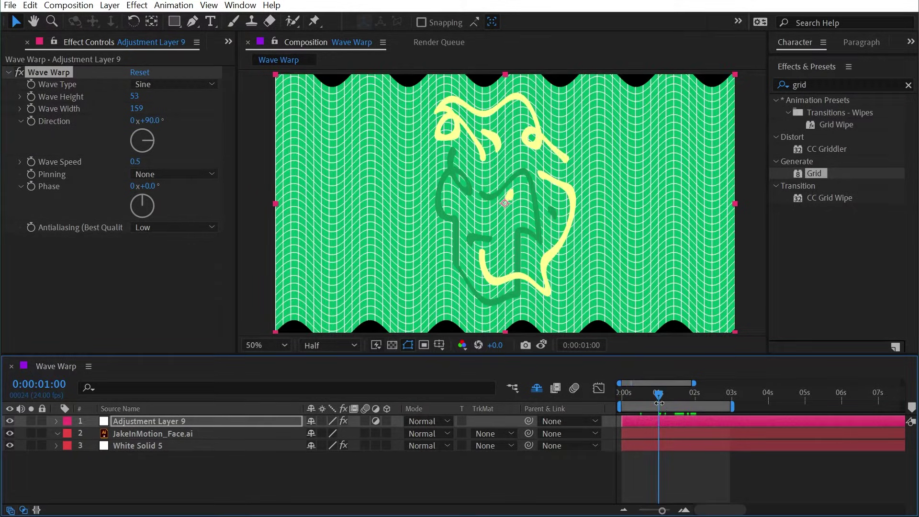
{"action": "left_click", "coordinate": [541, 344]}
{"action": "left_click", "coordinate": [541, 344]}
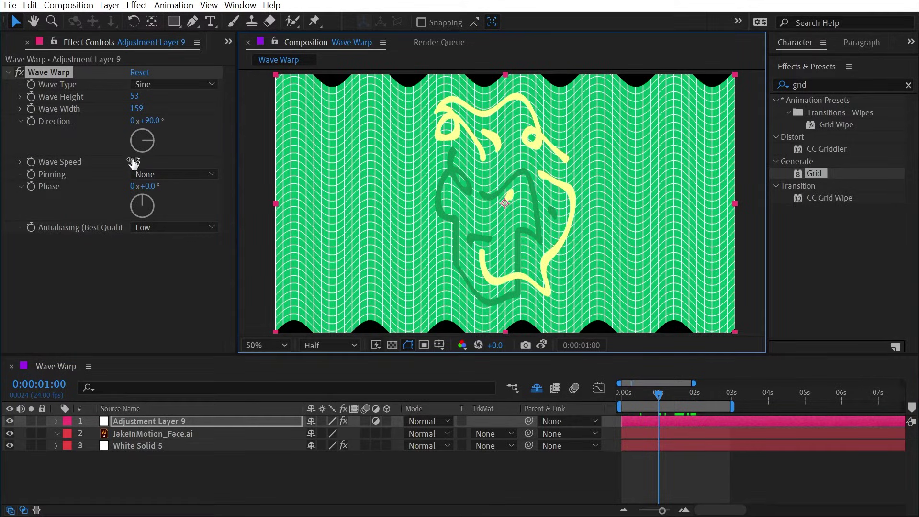
{"action": "left_click", "coordinate": [136, 162]}
{"action": "type", "text": "1"}
{"action": "key", "text": "Return"}
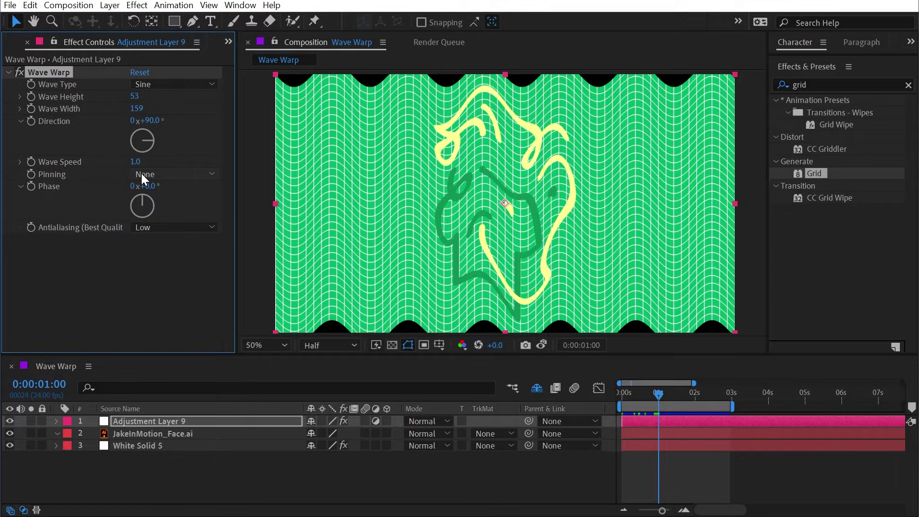
- Set Wave Warp pinning to All Edges and preview the animation from the start
{"action": "left_click", "coordinate": [183, 175]}
{"action": "left_click", "coordinate": [186, 155]}
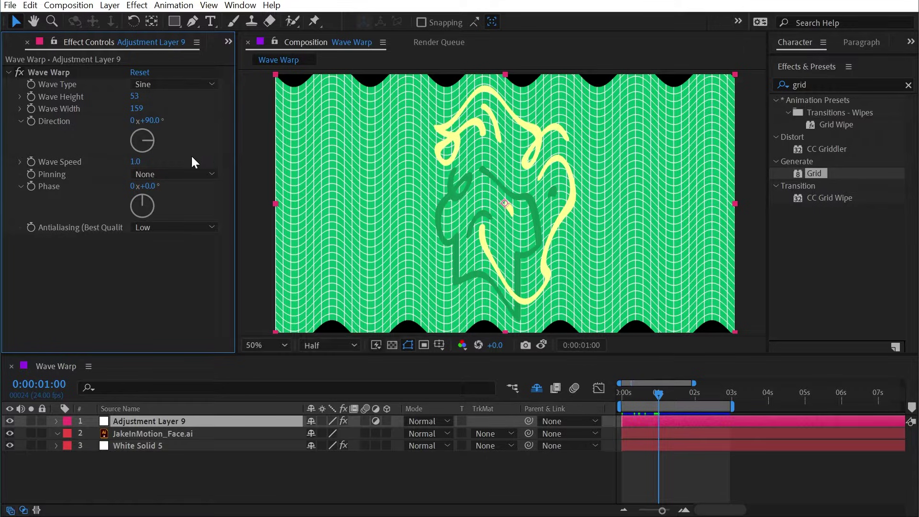
{"action": "left_click", "coordinate": [183, 173]}
{"action": "left_click", "coordinate": [192, 200]}
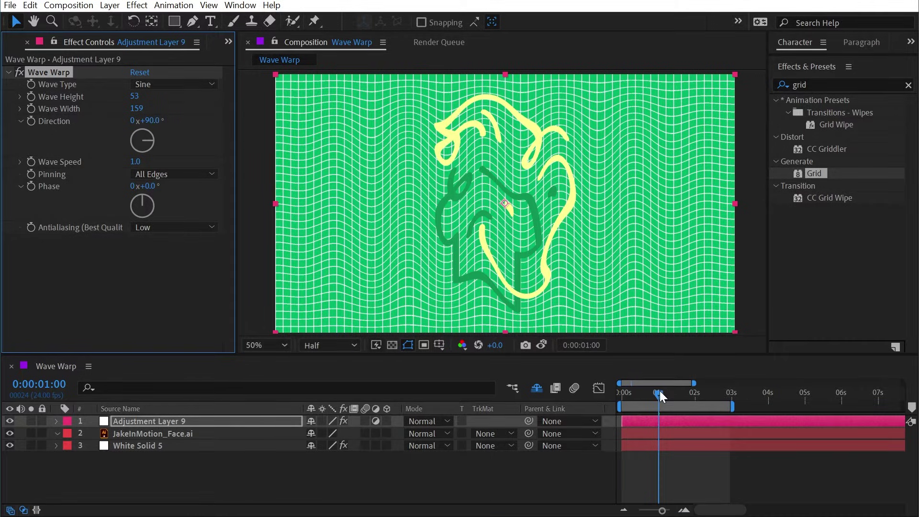
{"action": "key", "text": "Home"}
{"action": "key", "text": "space"}
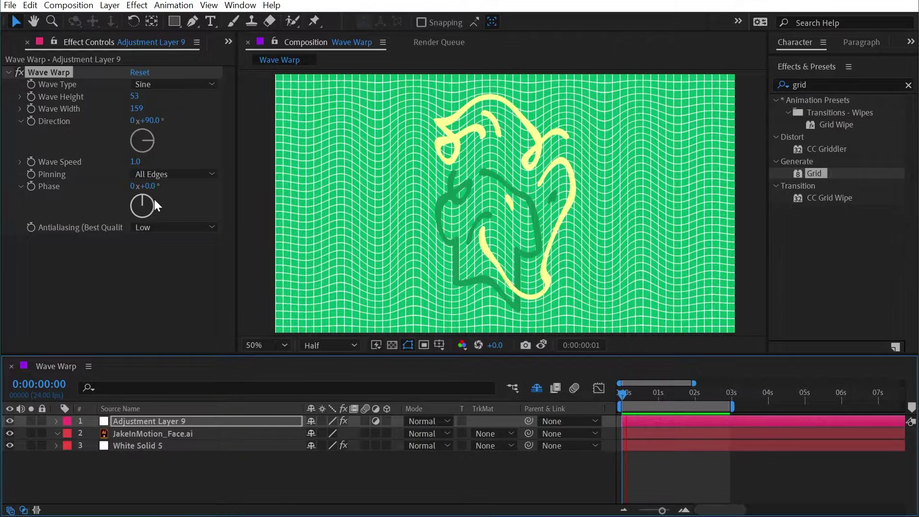
- Pin the wave on the Left Edge, with Wave Width 257 and Direction 55°
{"action": "left_click", "coordinate": [163, 173]}
{"action": "left_click", "coordinate": [194, 237]}
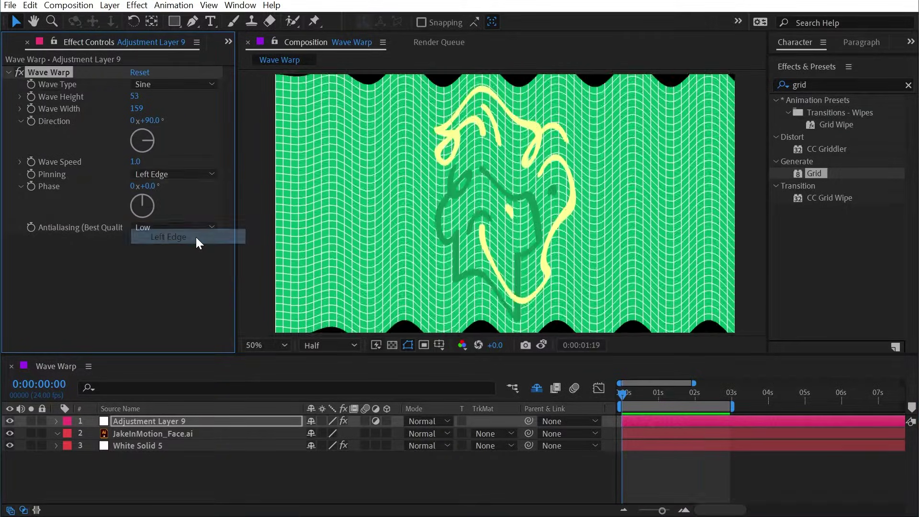
{"action": "left_click_drag", "start_coordinate": [139, 109], "coordinate": [189, 136]}
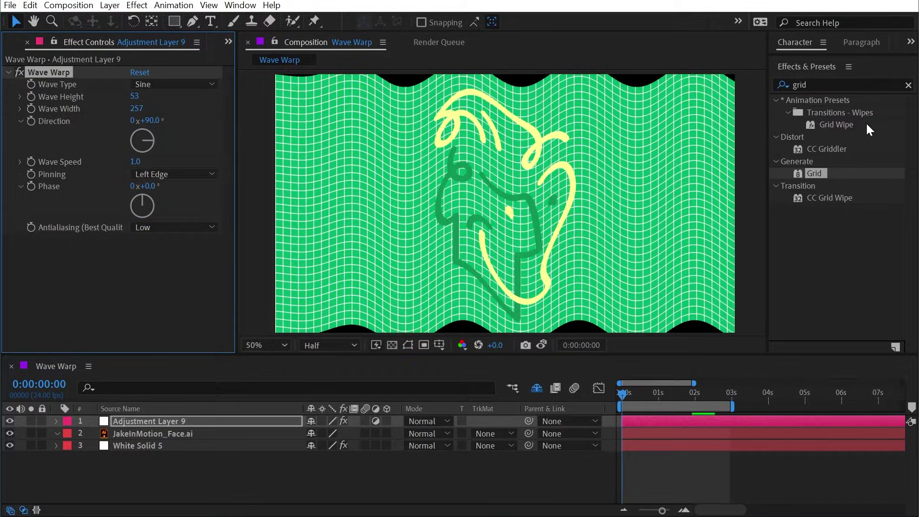
{"action": "left_click", "coordinate": [150, 120]}
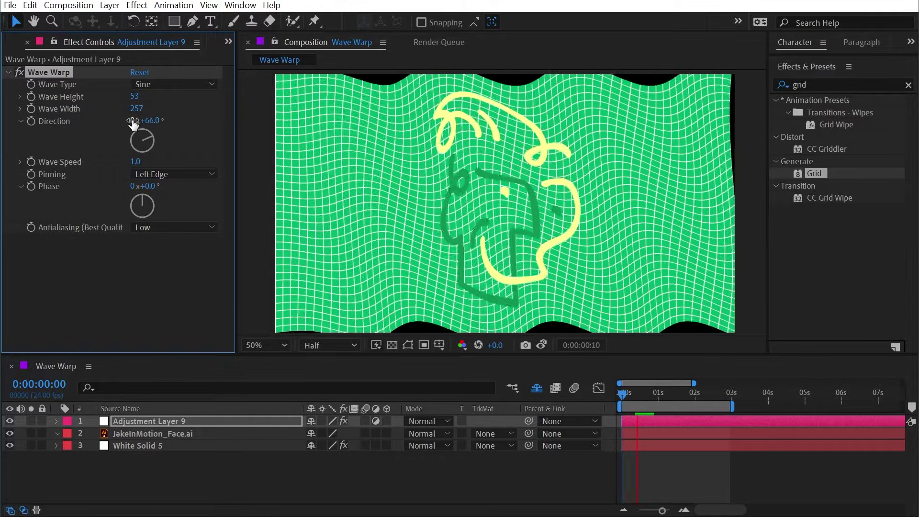
{"action": "type", "text": "55"}
{"action": "key", "text": "Return"}
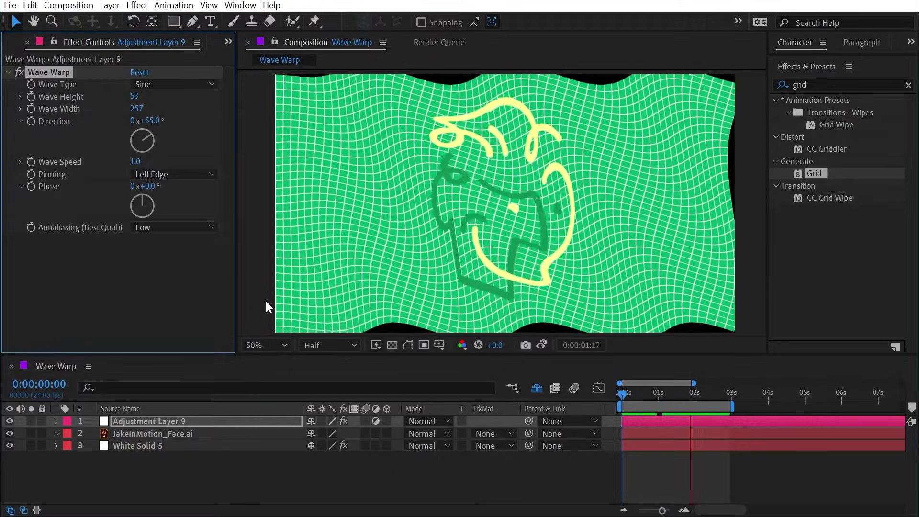
{"action": "left_click", "coordinate": [165, 175]}
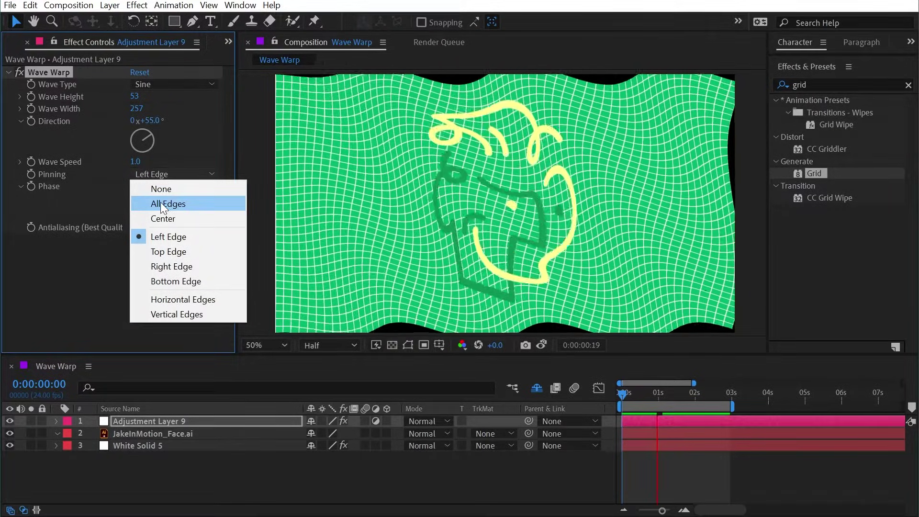
- Stop playback, freeze the wave with Wave Speed 0, and set Phase to 128°
{"action": "left_click", "coordinate": [105, 195]}
{"action": "key", "text": "space"}
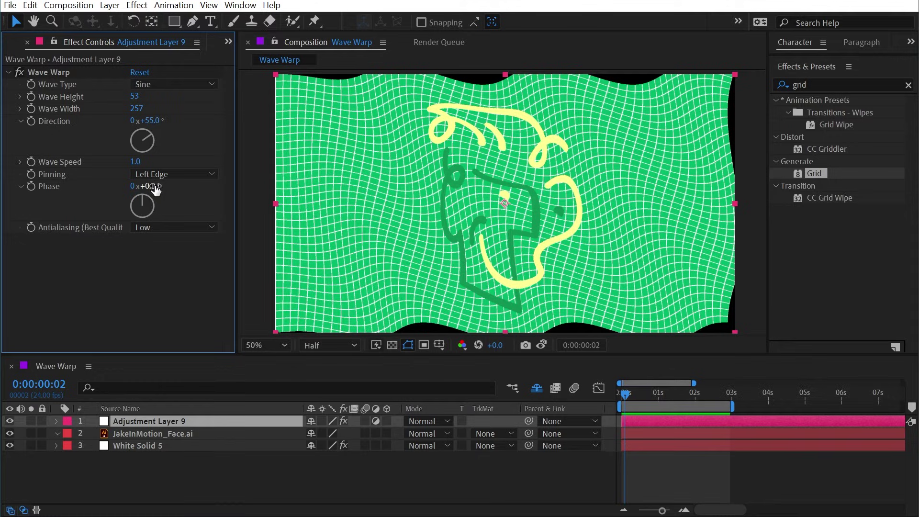
{"action": "left_click_drag", "start_coordinate": [156, 190], "coordinate": [152, 168]}
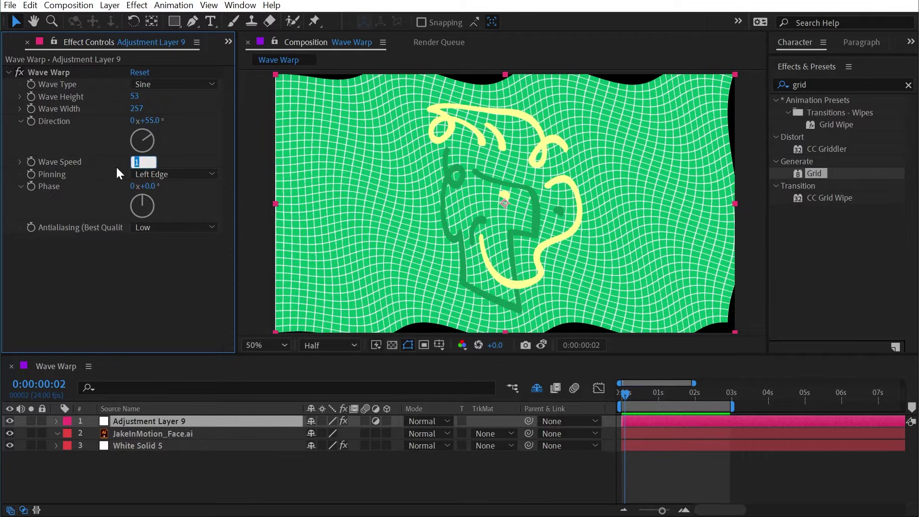
{"action": "type", "text": "0"}
{"action": "key", "text": "Return"}
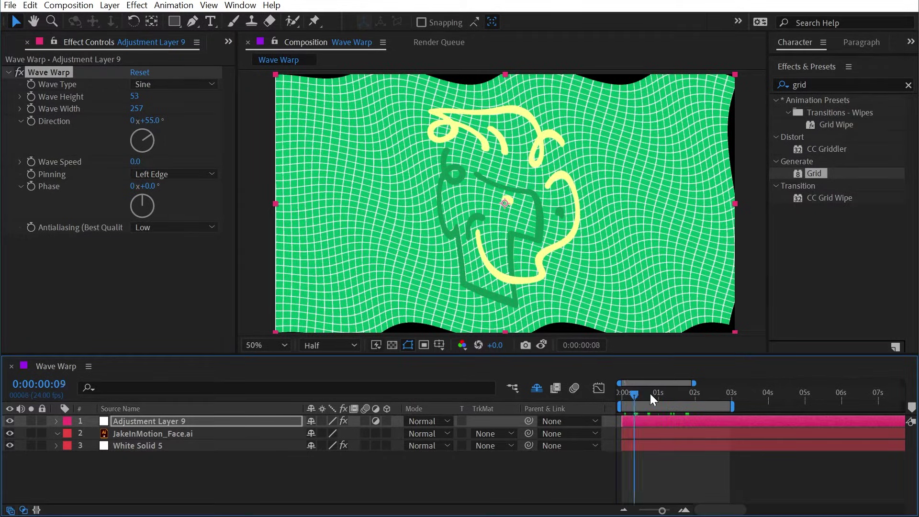
{"action": "left_click_drag", "start_coordinate": [145, 187], "coordinate": [214, 165]}
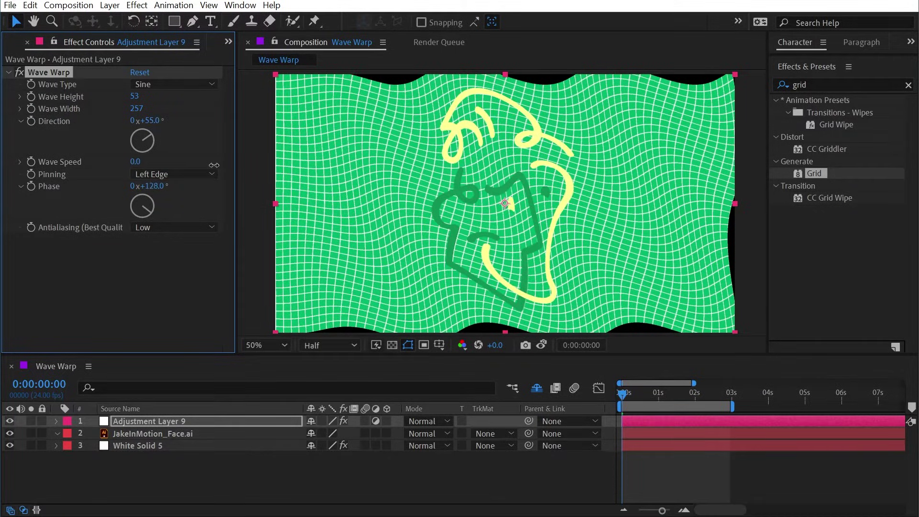
{"action": "left_click_drag", "start_coordinate": [236, 220], "coordinate": [261, 221]}
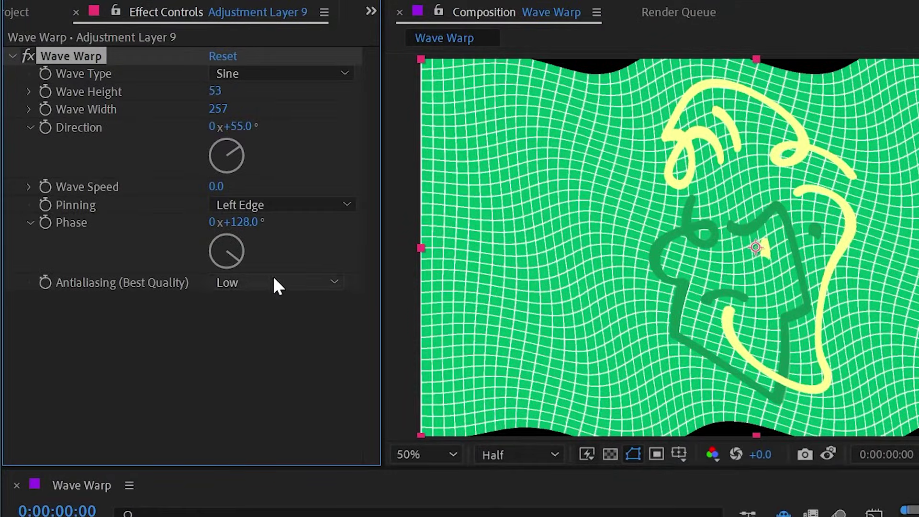
{"action": "scroll", "coordinate": [689, 239], "scroll_direction": "up", "scroll_amount": 2}
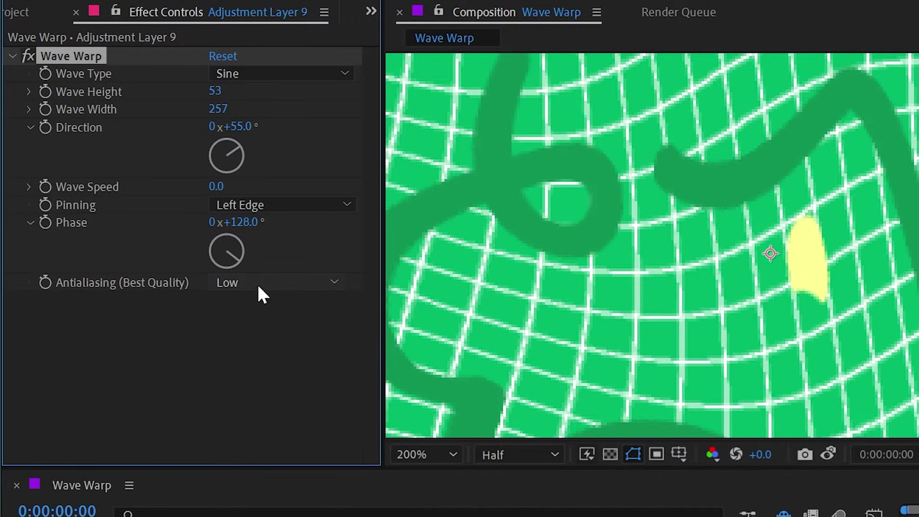
{"action": "left_click", "coordinate": [262, 287]}
{"action": "left_click", "coordinate": [270, 330]}
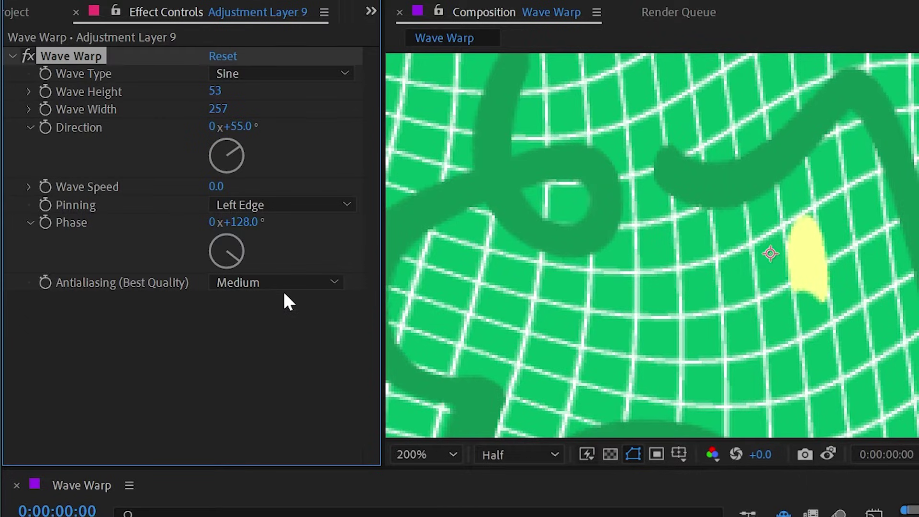
{"action": "left_click", "coordinate": [283, 287]}
{"action": "left_click", "coordinate": [281, 347]}
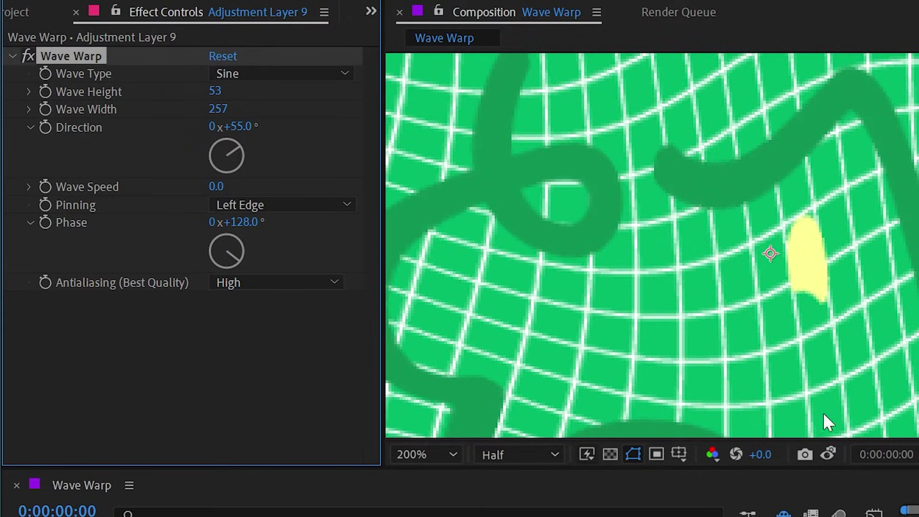
{"action": "left_click", "coordinate": [804, 455]}
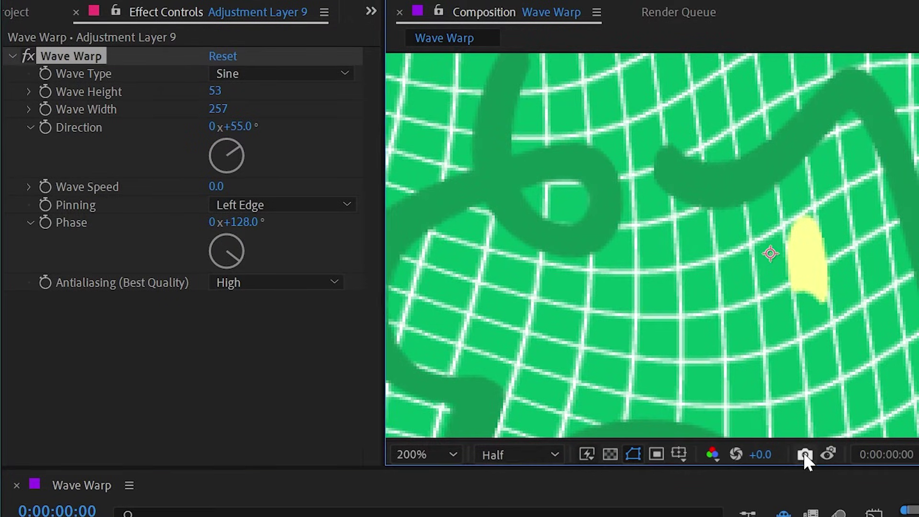
{"action": "left_click", "coordinate": [245, 283]}
{"action": "left_click", "coordinate": [250, 302]}
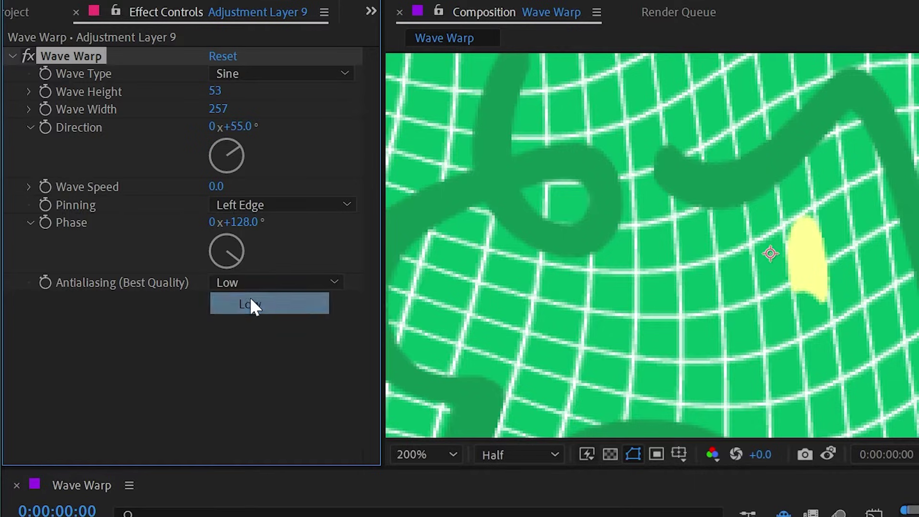
{"action": "left_click", "coordinate": [839, 457]}
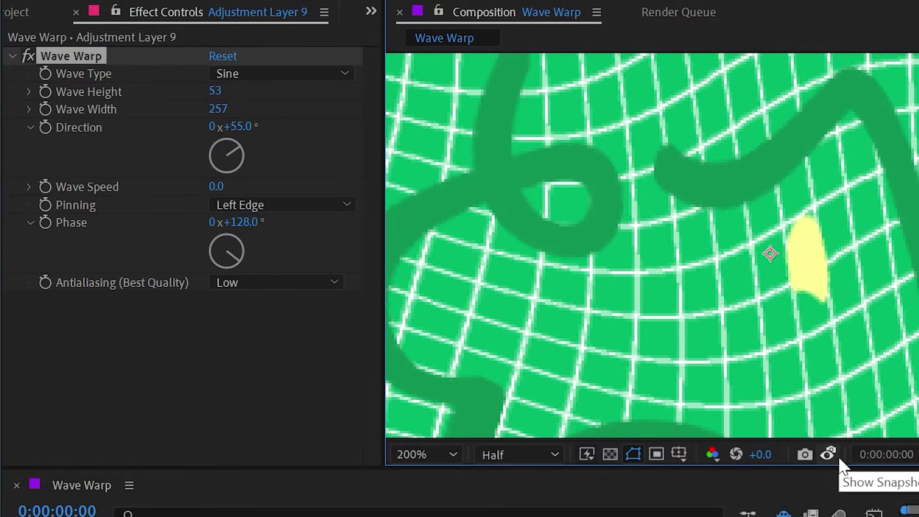
{"action": "left_click", "coordinate": [837, 456]}
{"action": "left_click", "coordinate": [837, 457]}
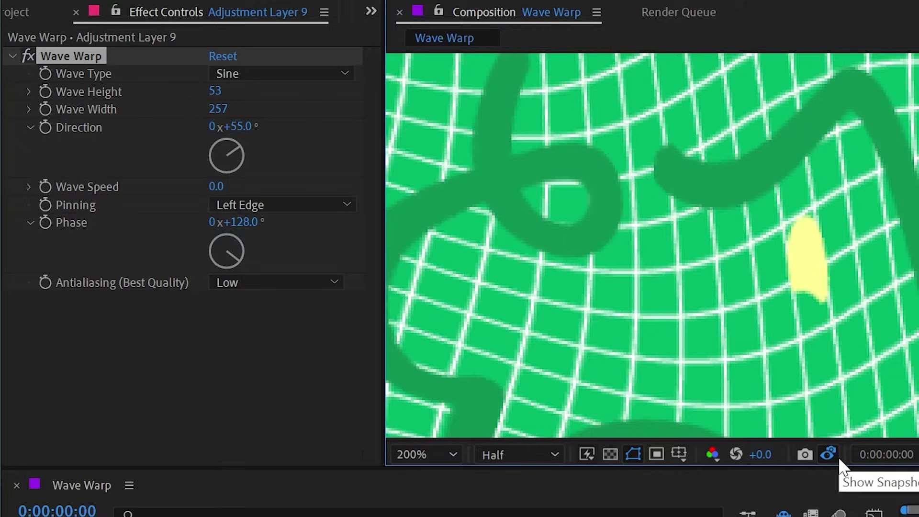
{"action": "left_click", "coordinate": [838, 457]}
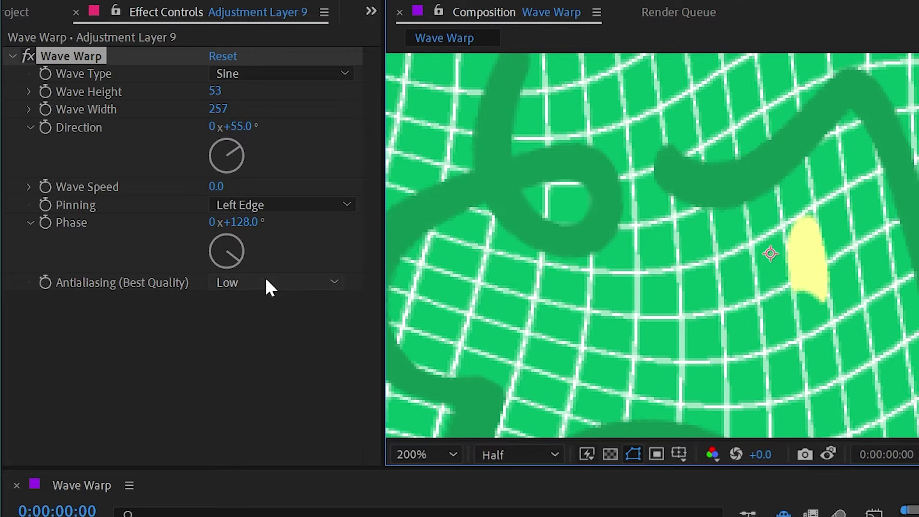
{"action": "scroll", "coordinate": [669, 266], "scroll_direction": "down", "scroll_amount": 4}
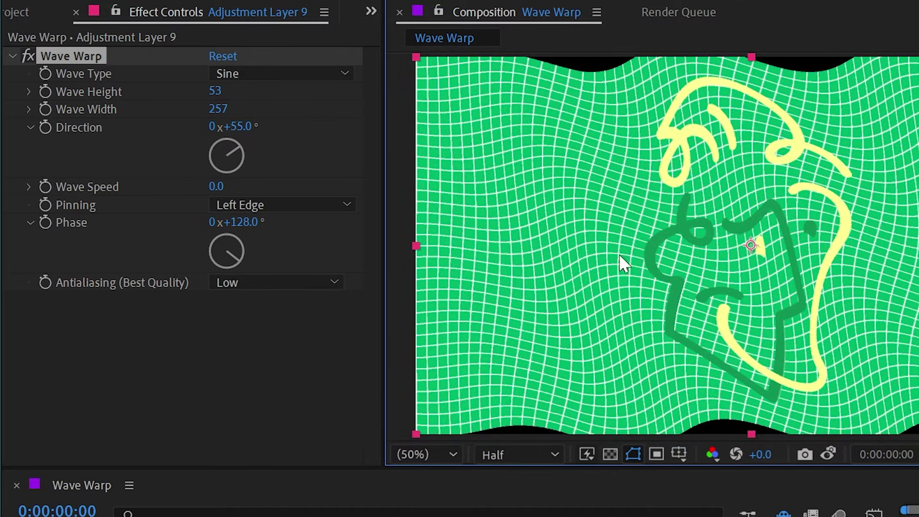